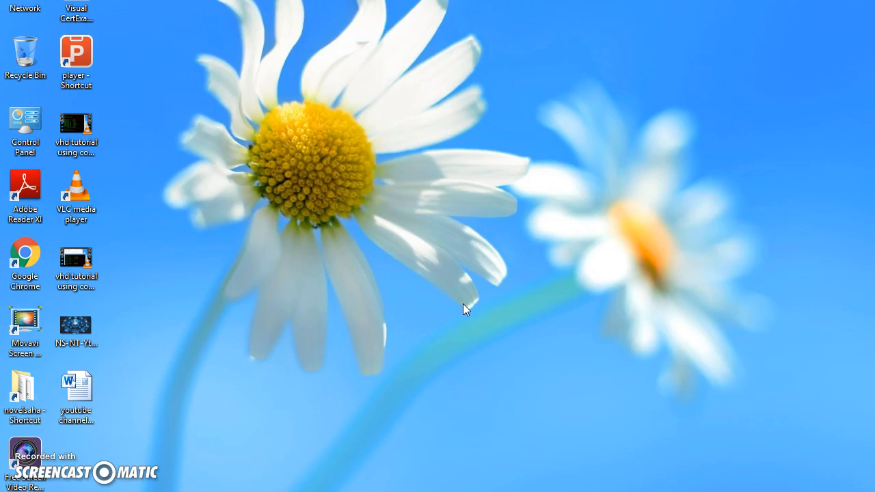
# Step: Launch the Local Group Policy Editor by running gpedit.msc in an administrator Command Prompt, and close the Command Prompt window
pyautogui.press('super+x')
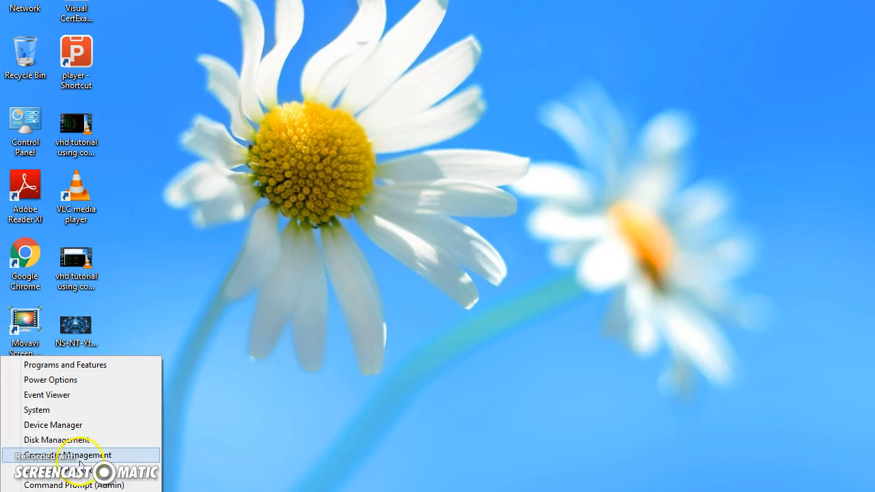
pyautogui.click(96, 486)
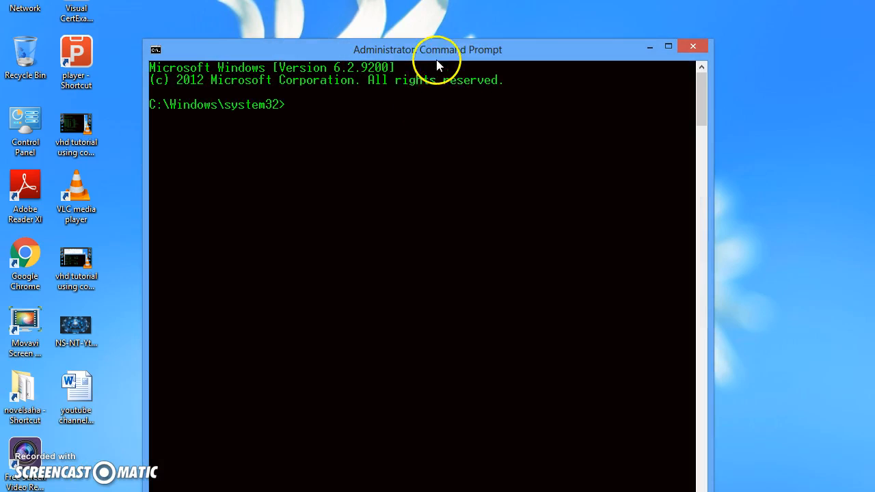
pyautogui.moveTo(435, 58); pyautogui.dragTo(469, 32)
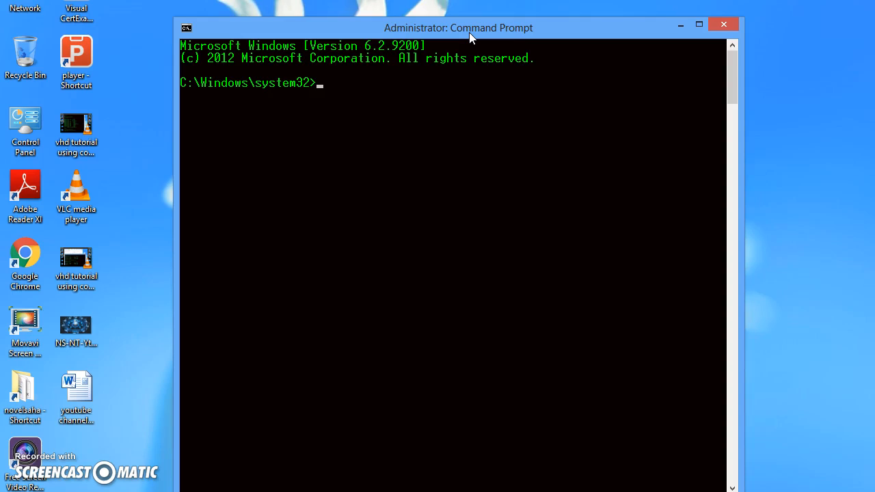
pyautogui.write('gpedit.msc')
pyautogui.press('Return')
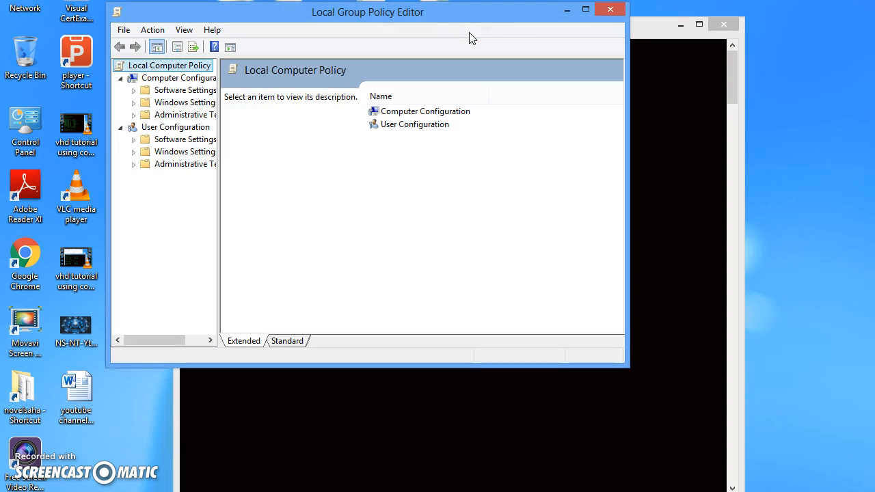
pyautogui.click(723, 26)
# Step: Enlarge the Local Group Policy Editor window, widen its console tree, and reposition the window higher on the desktop
pyautogui.moveTo(502, 8); pyautogui.dragTo(527, 57)
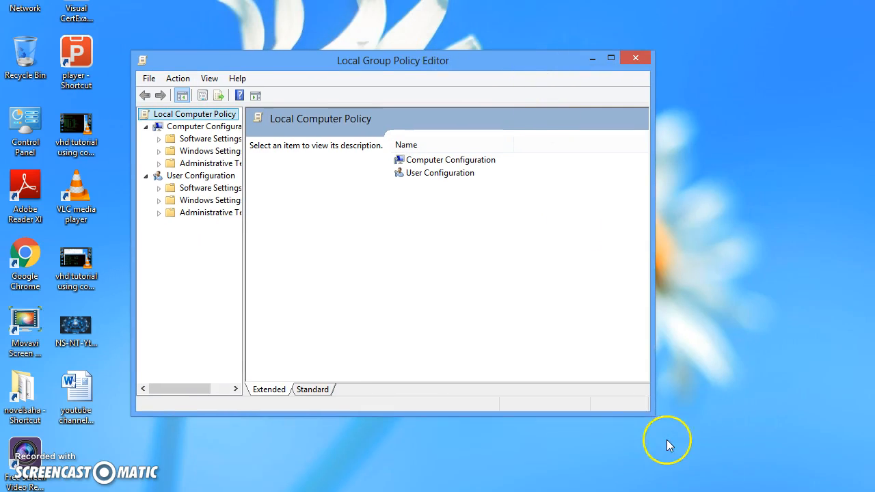
pyautogui.moveTo(648, 417); pyautogui.dragTo(766, 477)
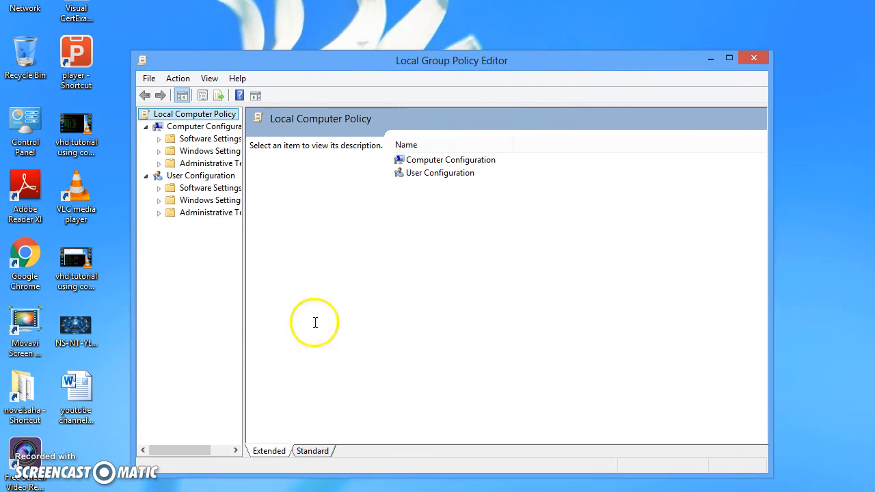
pyautogui.moveTo(245, 306); pyautogui.dragTo(360, 331)
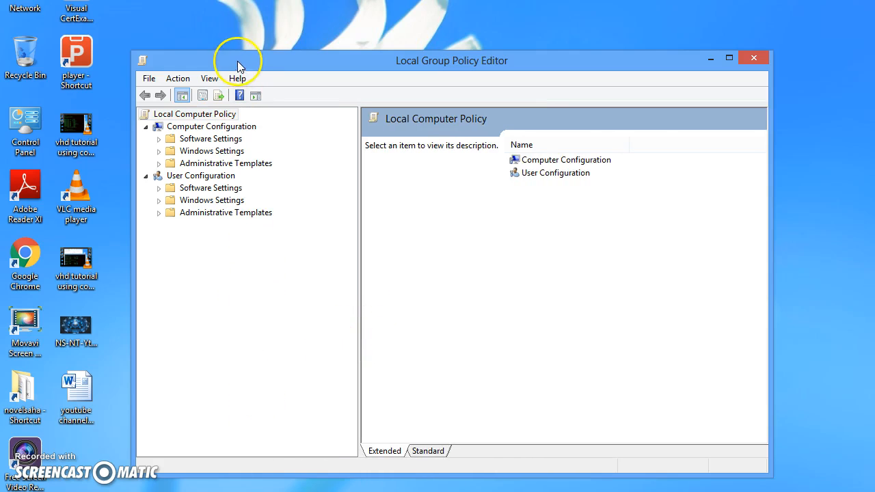
pyautogui.moveTo(237, 53); pyautogui.dragTo(237, 15)
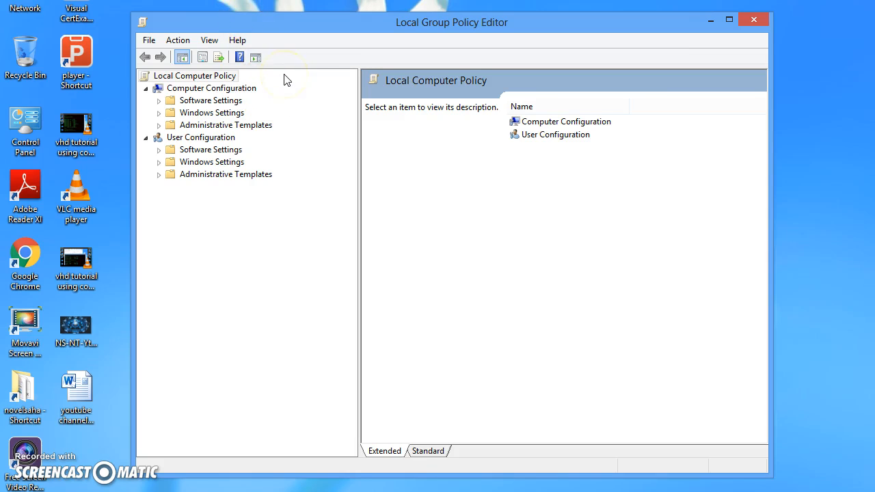
# Step: Expand Windows Settings under Computer Configuration in the policy tree and open its Security Settings
pyautogui.click(222, 89)
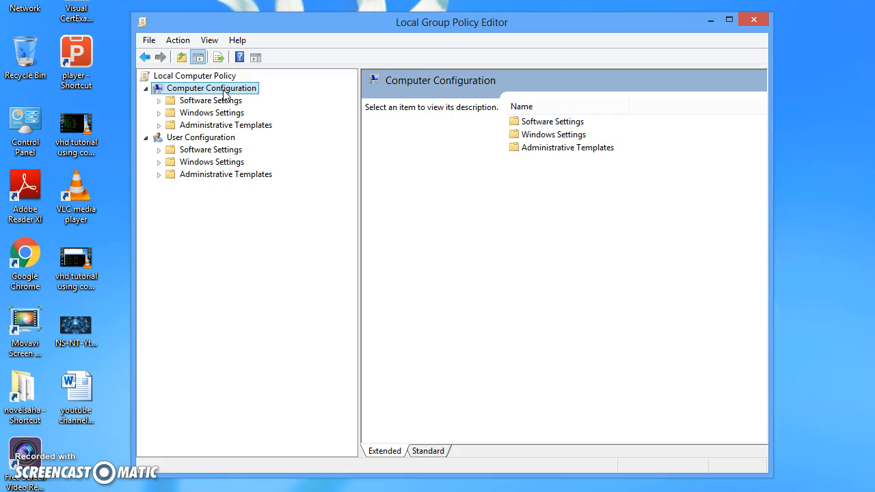
pyautogui.click(163, 114)
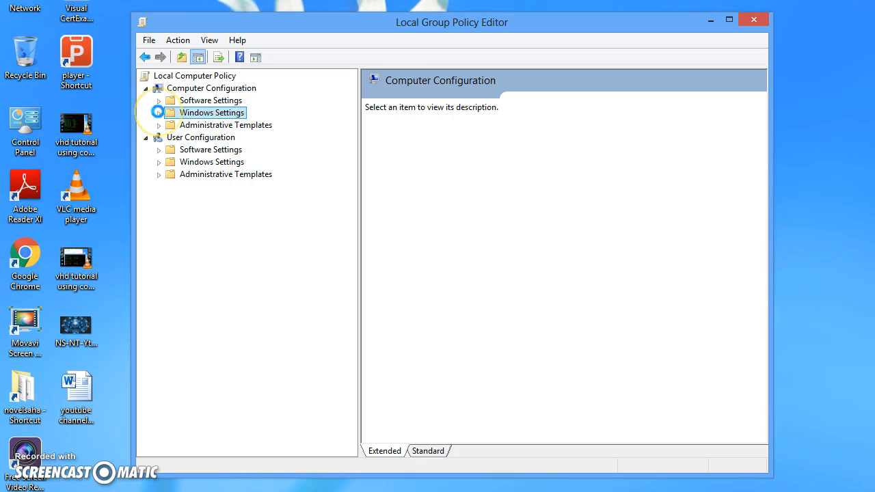
pyautogui.click(158, 113)
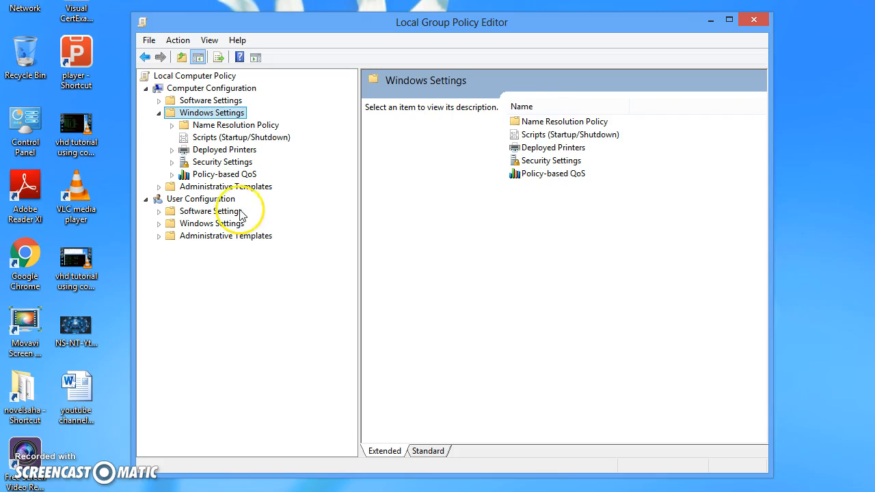
pyautogui.click(172, 162)
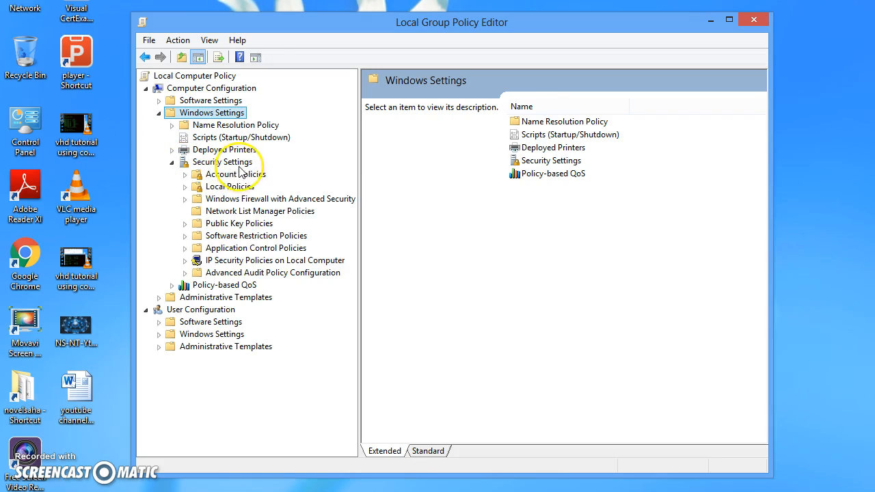
pyautogui.click(222, 164)
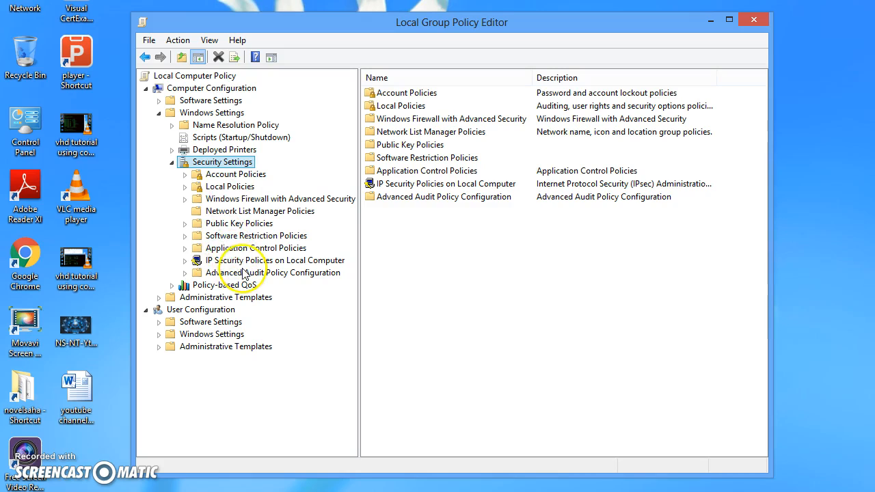
# Step: Expand Application Control Policies and open AppLocker with its rule collections expanded
pyautogui.click(208, 250)
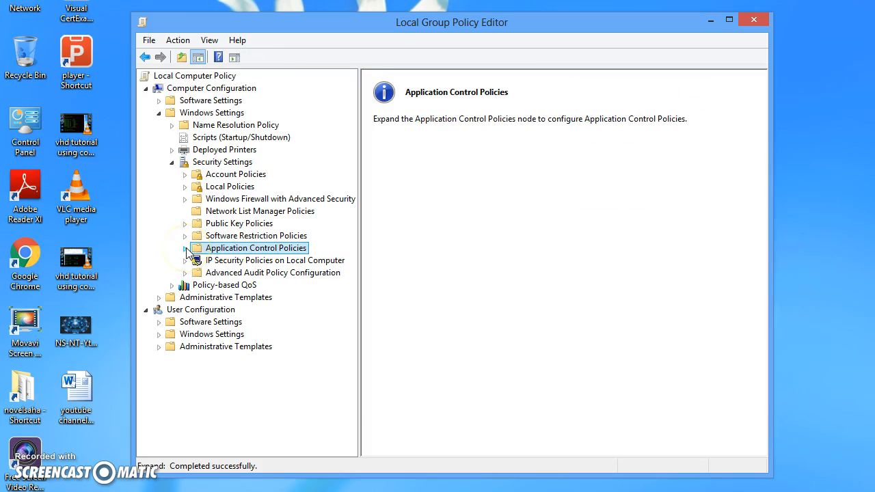
pyautogui.click(186, 250)
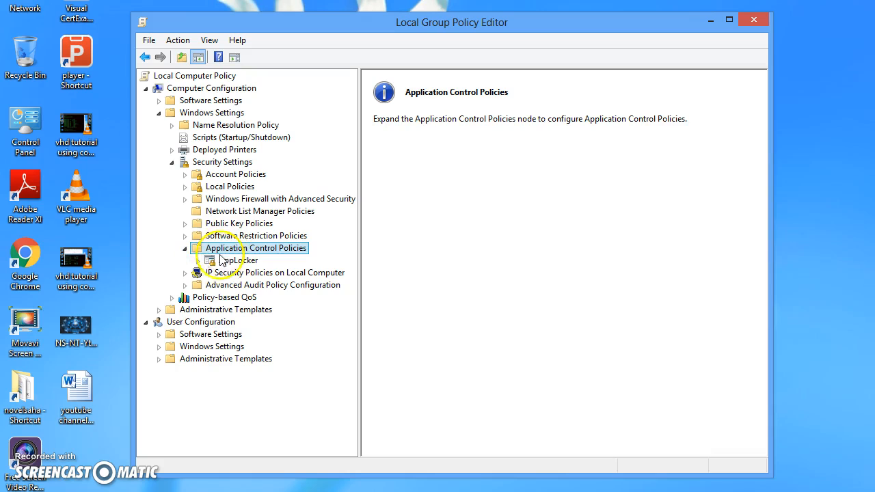
pyautogui.click(228, 264)
pyautogui.click(199, 261)
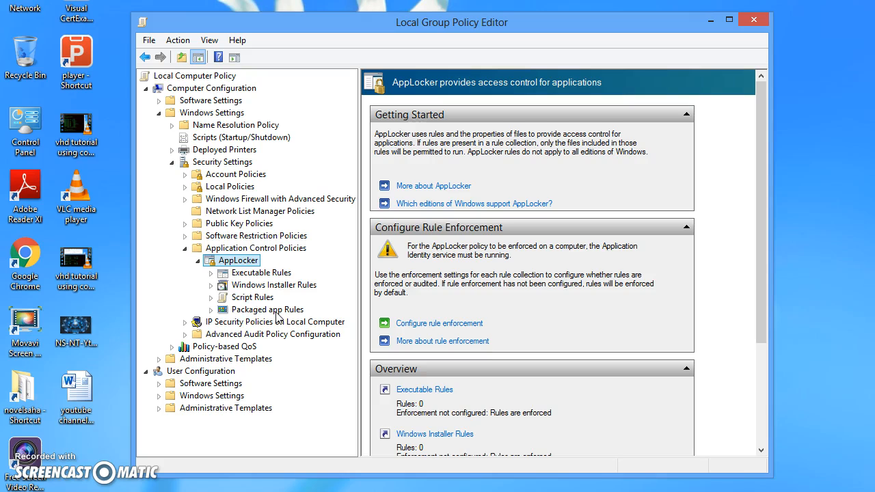
# Step: Start a new rule in AppLocker's Executable Rules collection and proceed past the introduction to its permissions
pyautogui.click(253, 275)
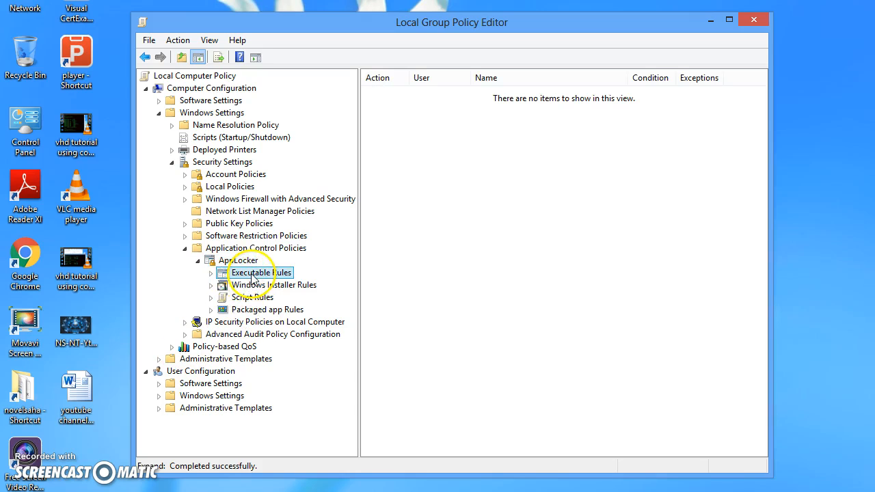
pyautogui.doubleClick(244, 277)
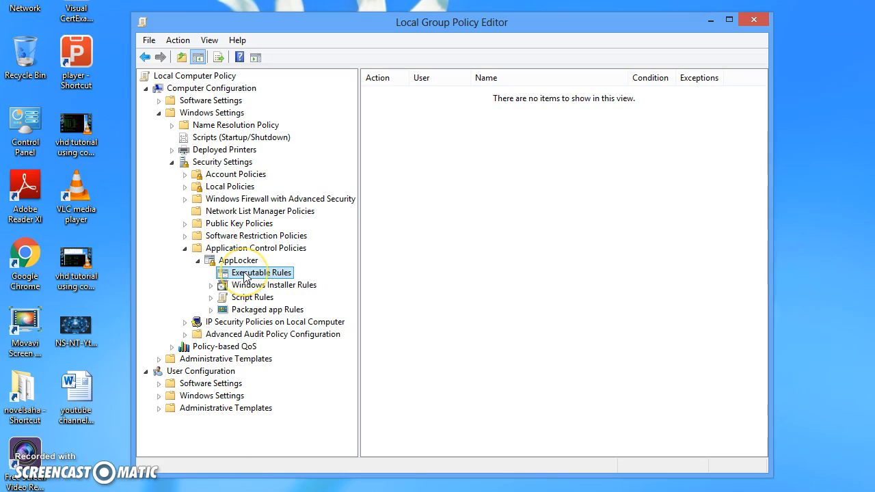
pyautogui.rightClick(246, 276)
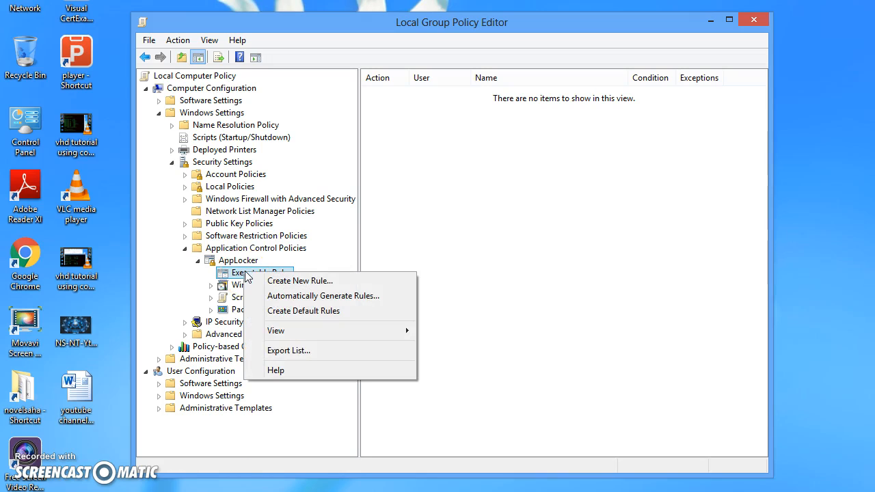
pyautogui.click(314, 284)
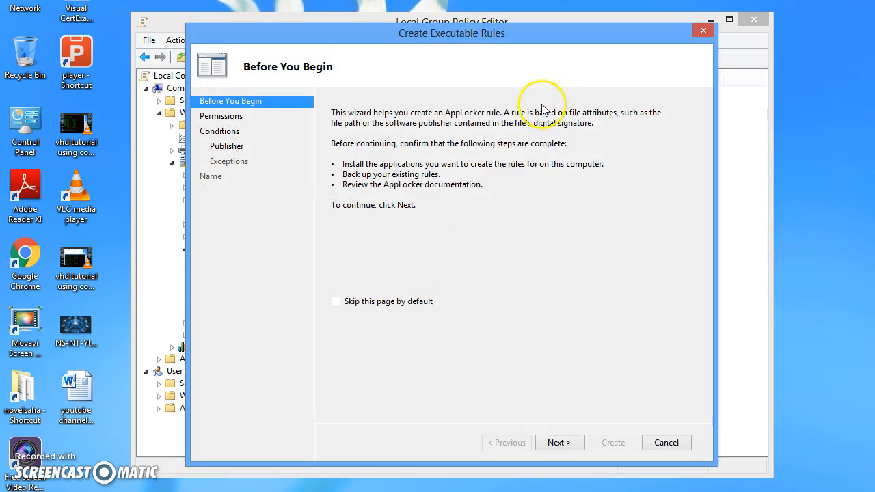
pyautogui.moveTo(457, 34); pyautogui.dragTo(480, 24)
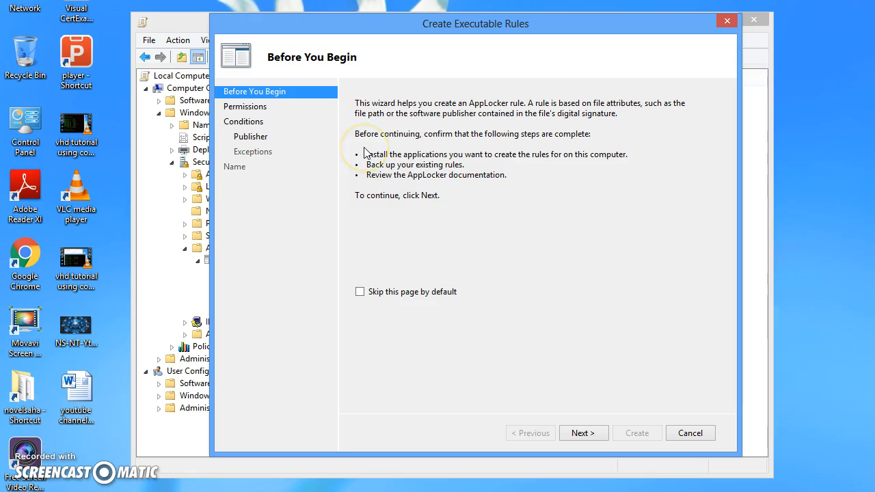
pyautogui.click(580, 433)
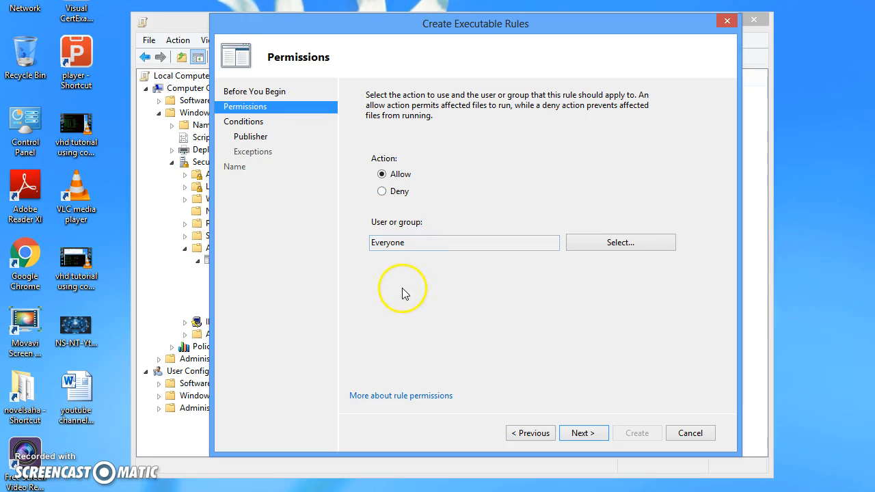
# Step: Set the executable rule's action to Deny, keep Everyone as the user or group, and continue to the conditions
pyautogui.click(401, 193)
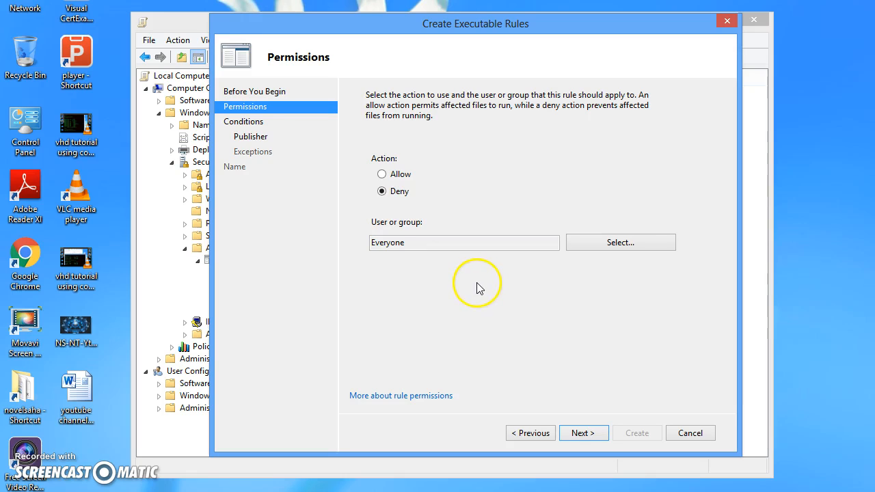
pyautogui.click(621, 243)
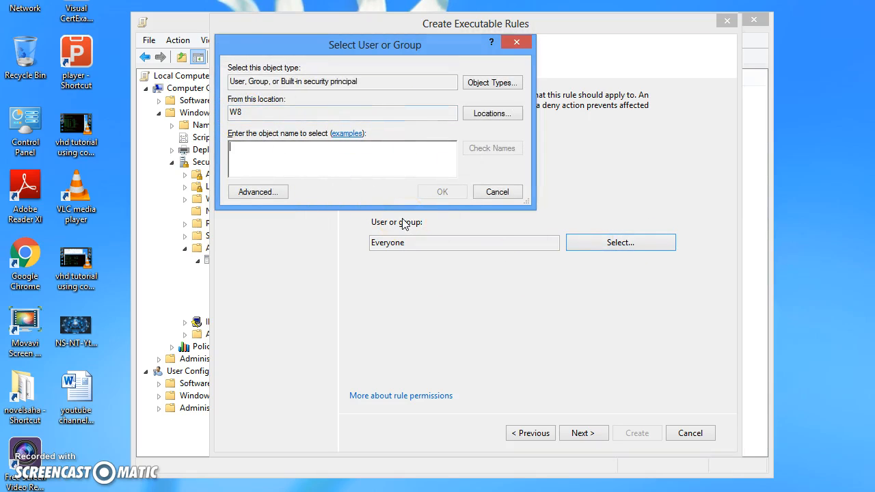
pyautogui.click(502, 193)
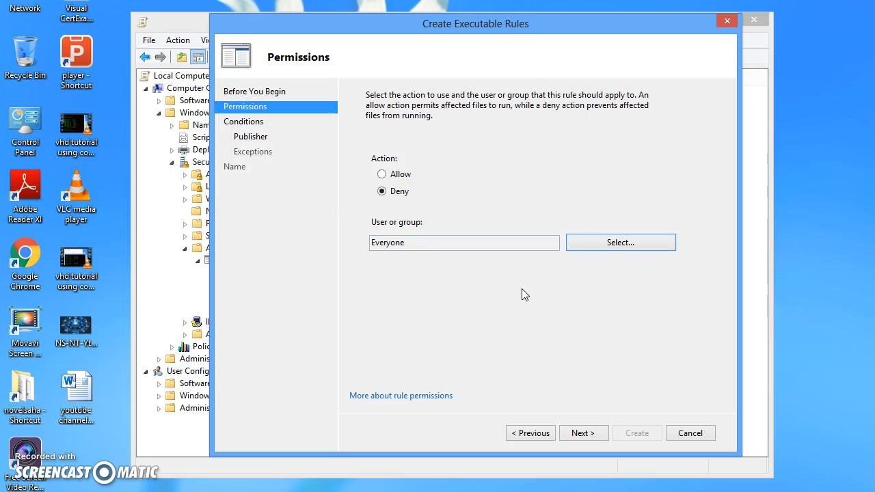
pyautogui.click(525, 282)
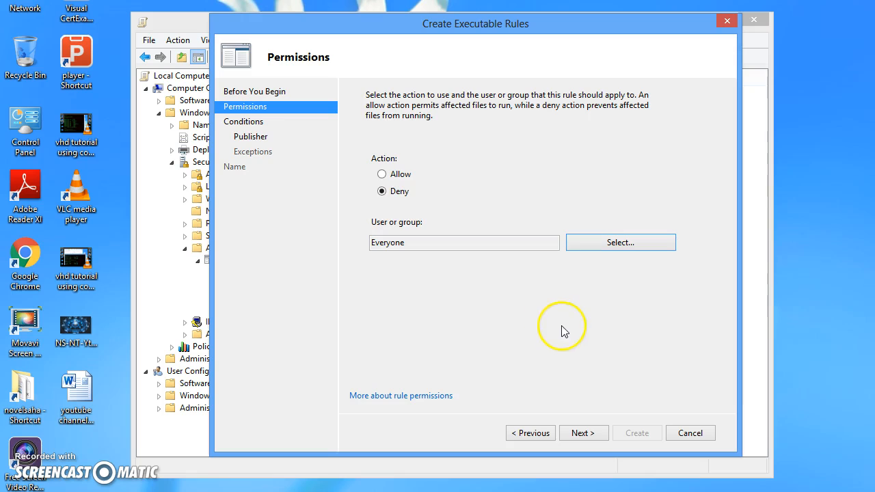
pyautogui.click(592, 434)
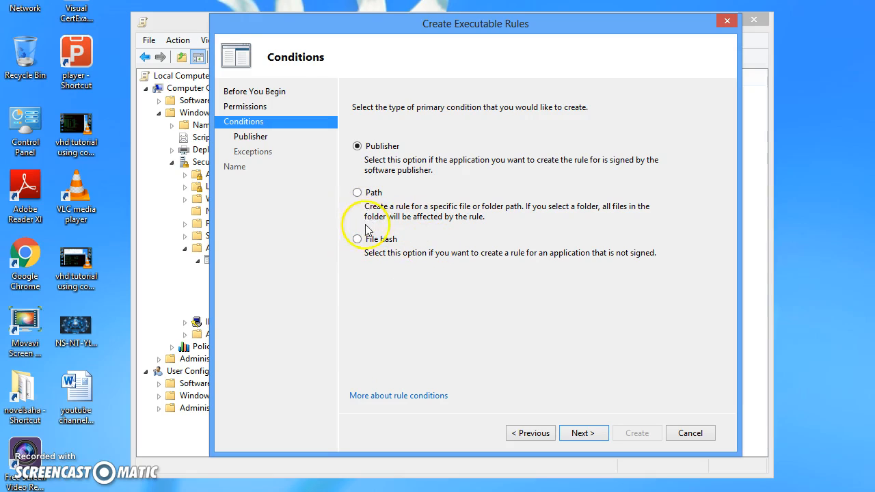
# Step: Use a Path condition for the rule and select wordpad.exe from Program Files\Windows NT\Accessories as its target
pyautogui.click(363, 196)
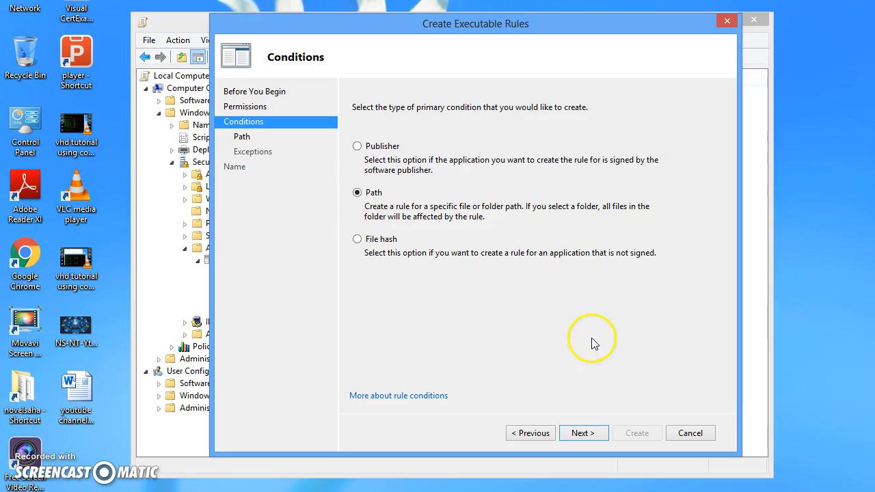
pyautogui.click(600, 433)
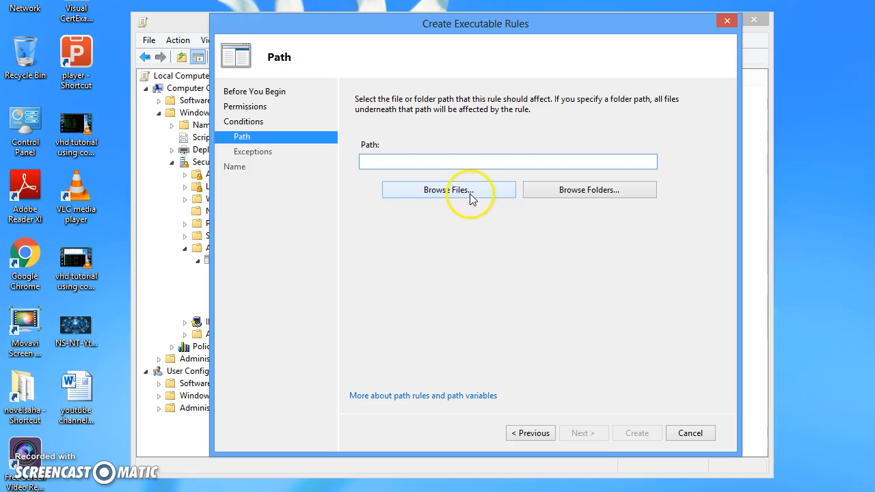
pyautogui.click(503, 191)
pyautogui.click(366, 175)
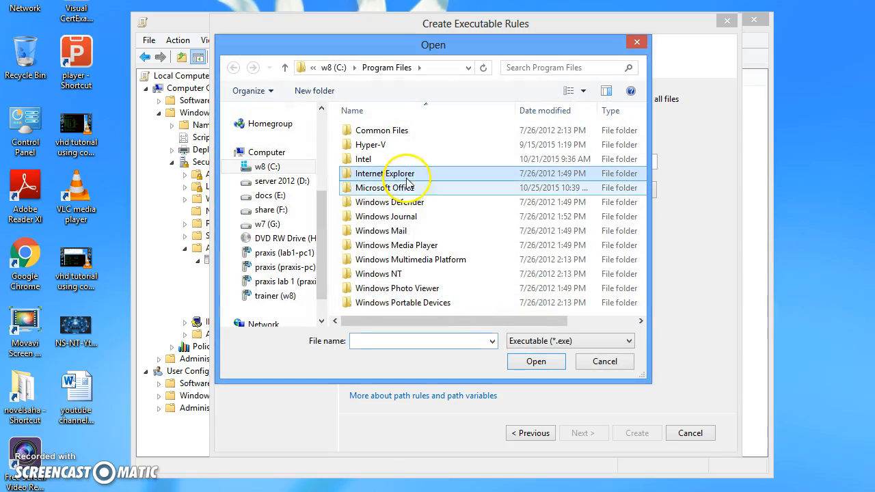
pyautogui.hscroll(-2, 475, 247)
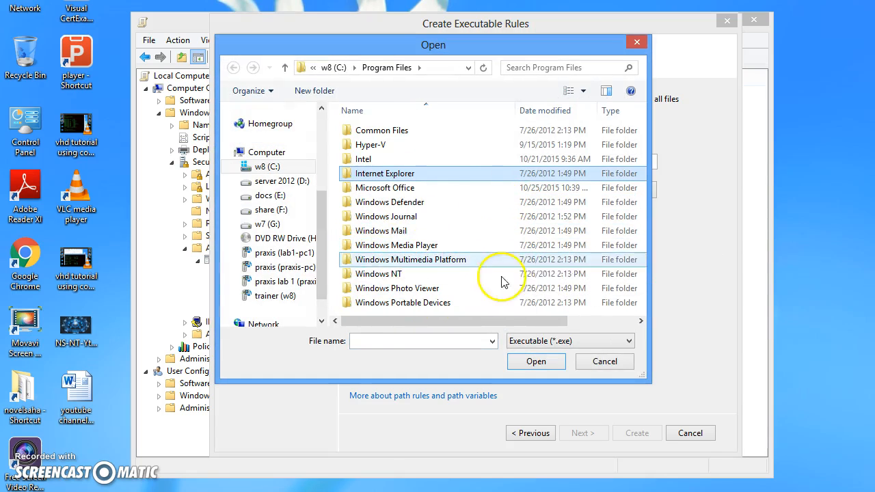
pyautogui.doubleClick(395, 277)
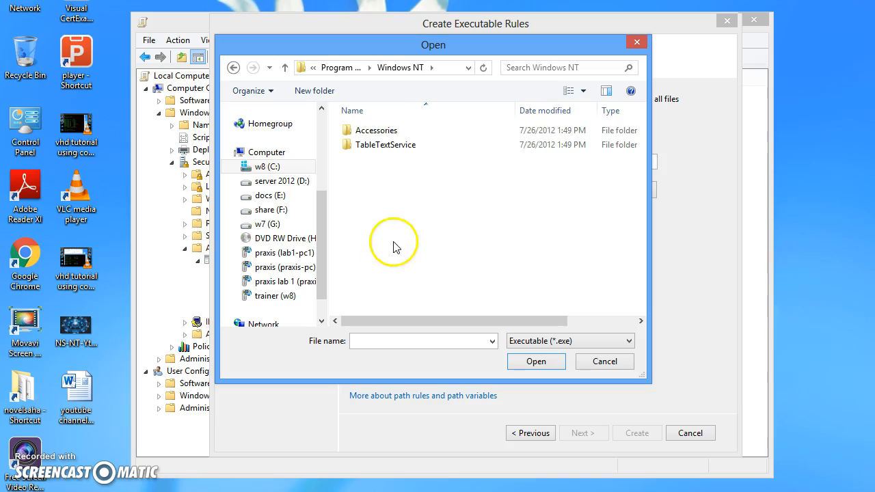
pyautogui.doubleClick(388, 131)
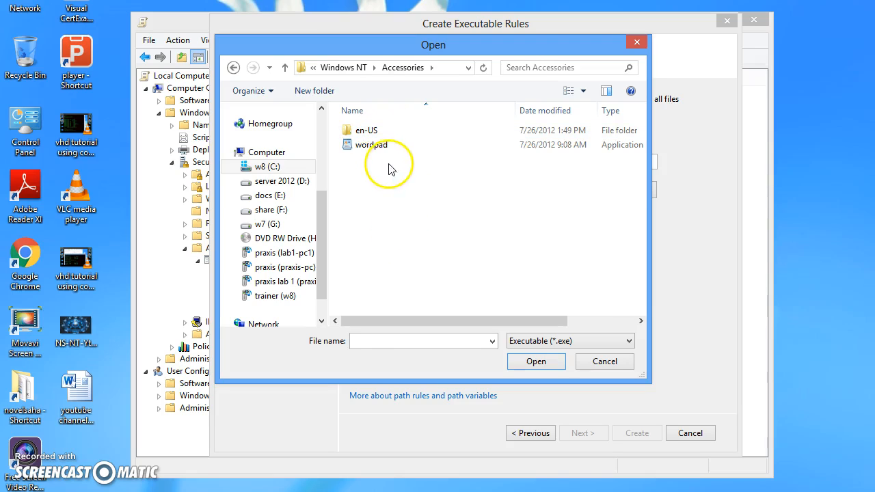
pyautogui.click(385, 157)
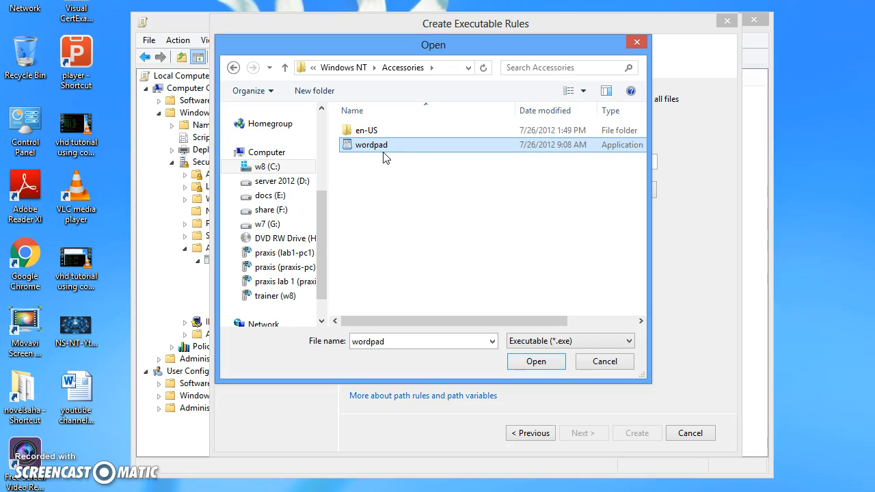
pyautogui.click(536, 361)
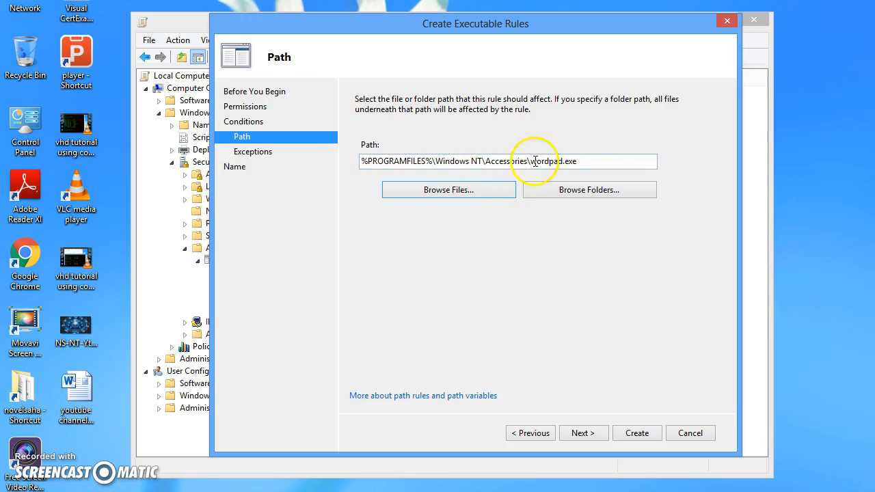
# Step: Keep the wordpad.exe path as the rule's primary condition and continue to the exceptions
pyautogui.moveTo(646, 162); pyautogui.dragTo(322, 166)
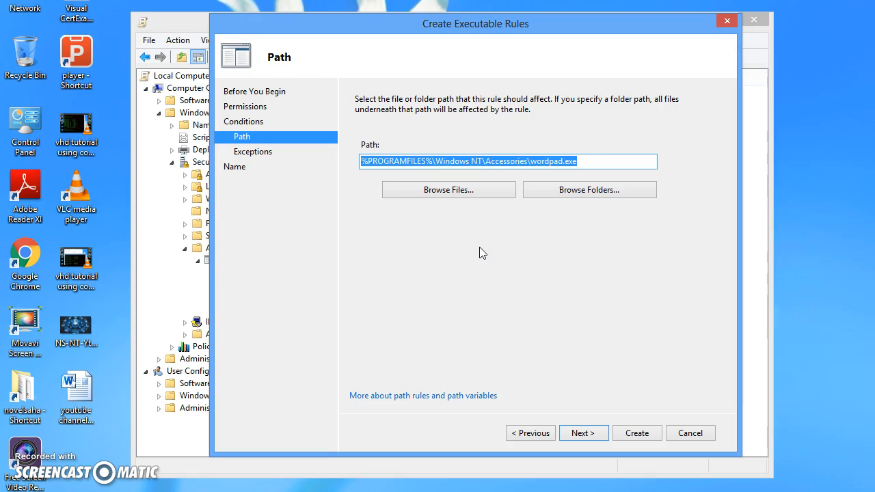
pyautogui.click(593, 438)
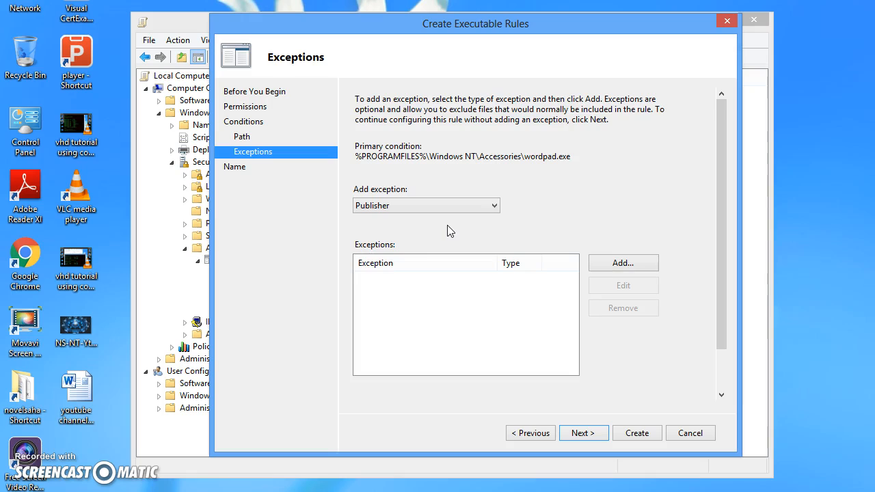
pyautogui.click(638, 265)
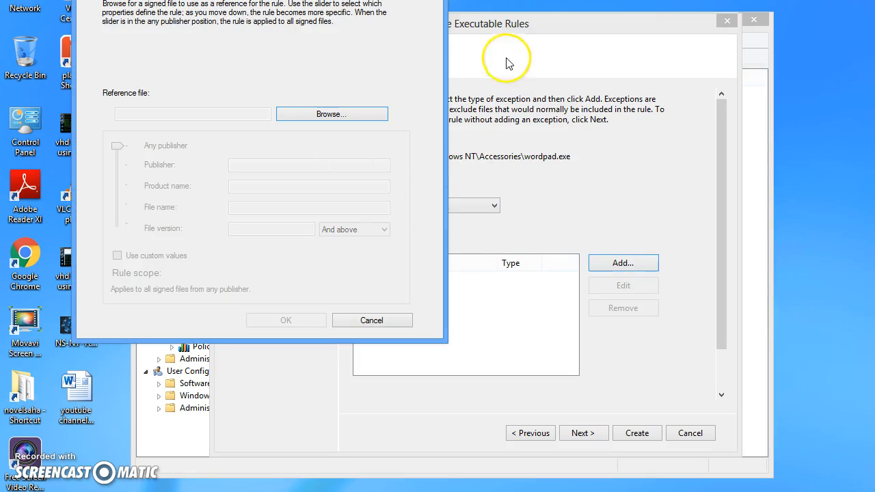
pyautogui.click(492, 147)
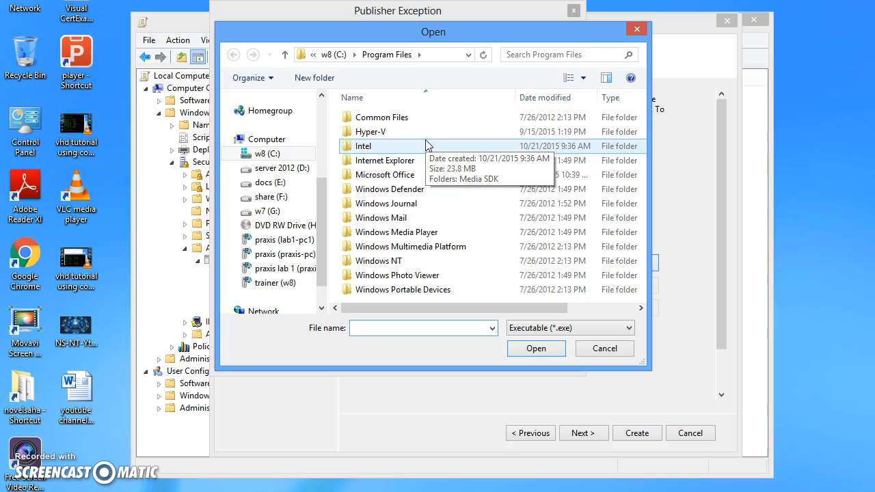
pyautogui.moveTo(534, 41); pyautogui.dragTo(534, 111)
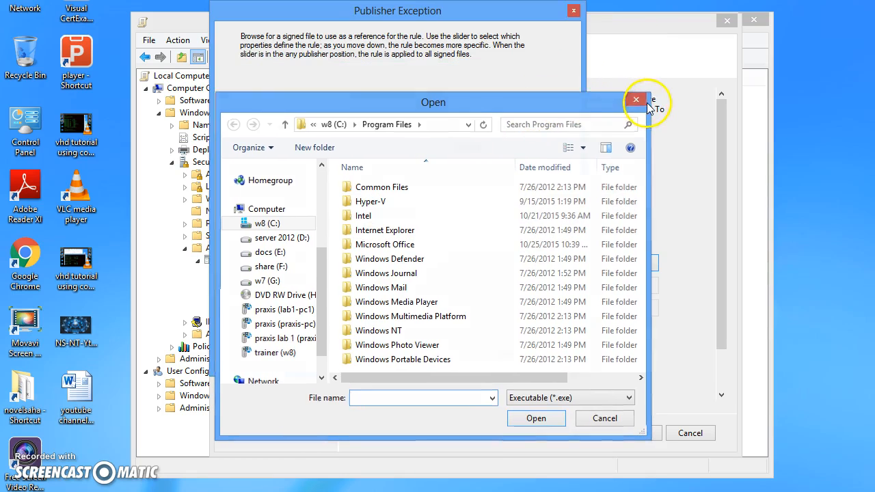
pyautogui.click(638, 101)
pyautogui.click(570, 8)
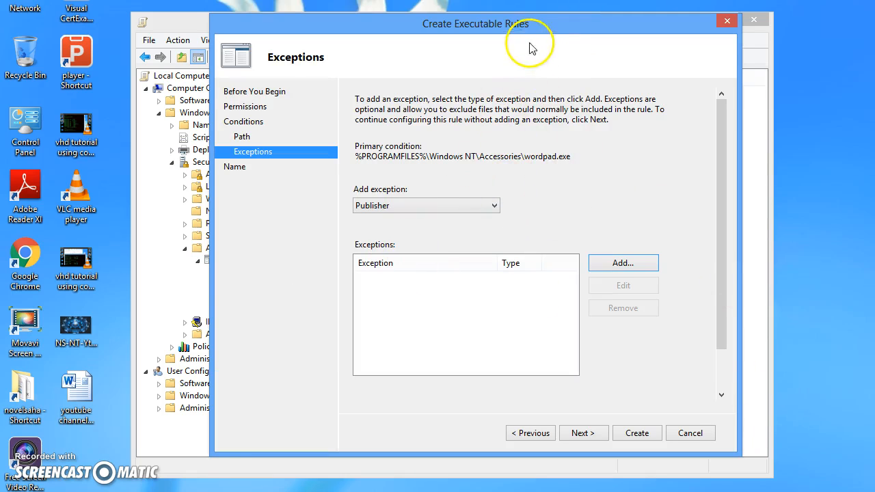
# Step: Leave the exceptions empty, describe the rule as "wordpad denied", and create it together with the default rules
pyautogui.moveTo(531, 30); pyautogui.dragTo(540, 31)
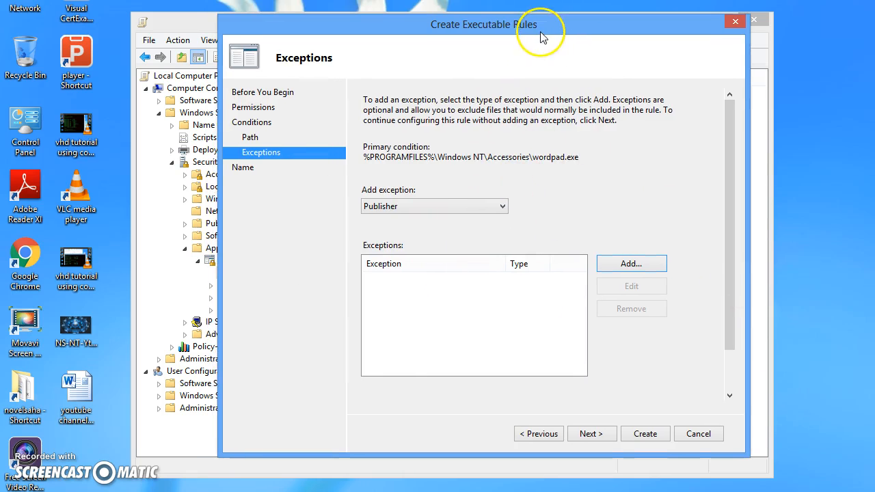
pyautogui.click(589, 435)
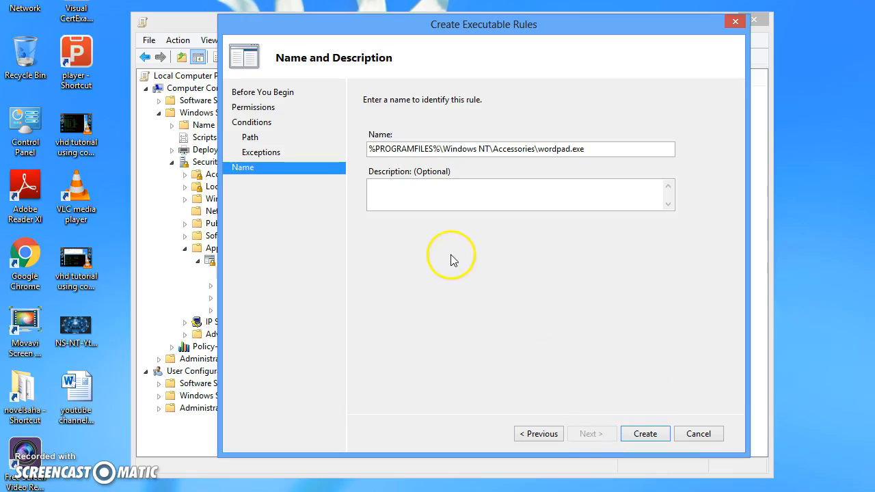
pyautogui.click(393, 196)
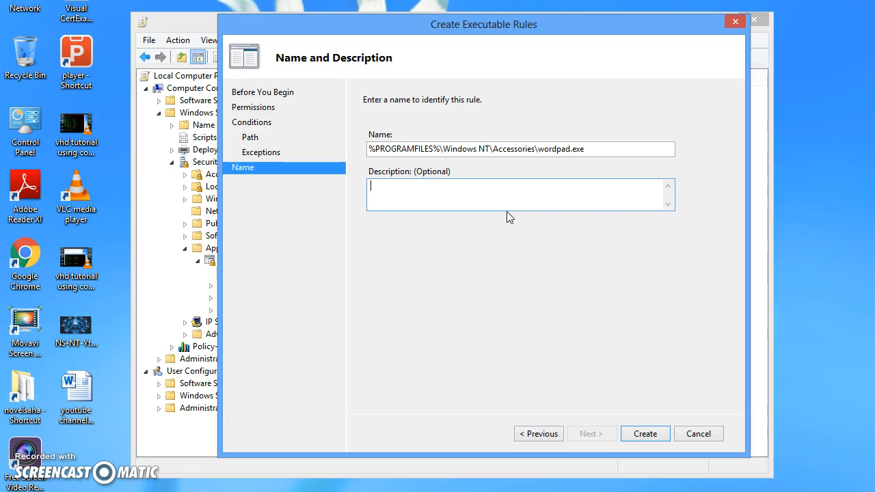
pyautogui.write('wordpad denied')
pyautogui.click(645, 434)
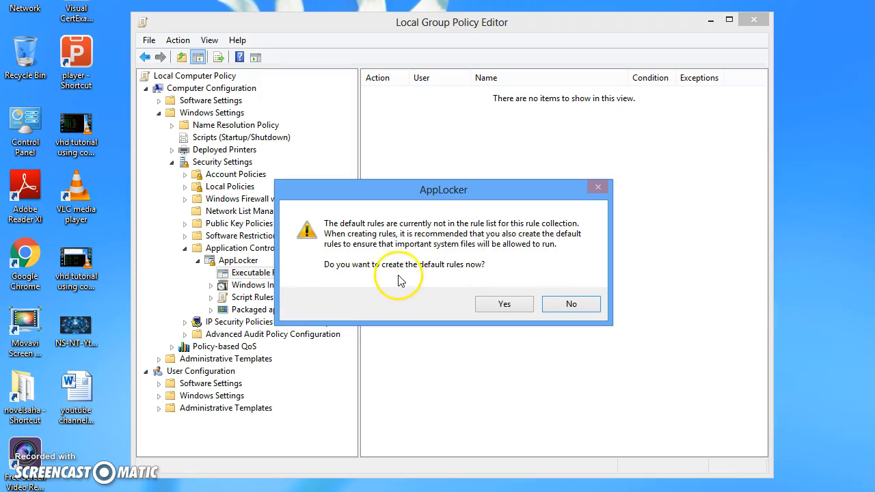
pyautogui.click(506, 305)
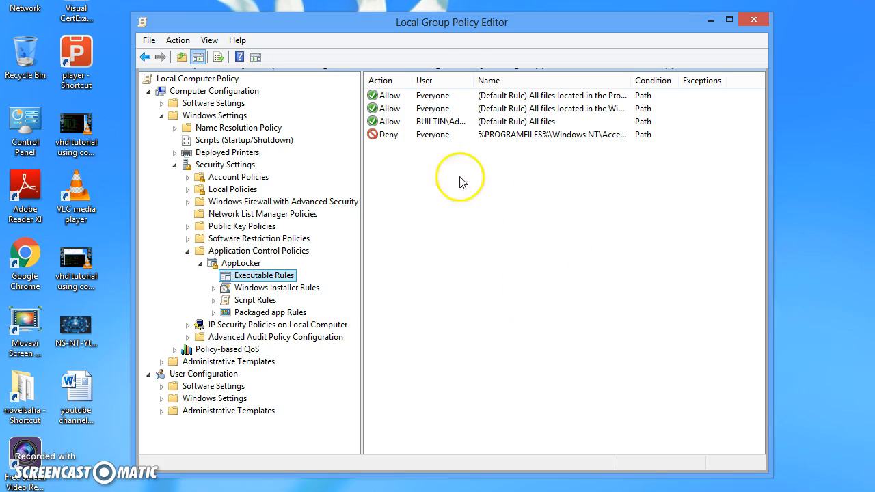
pyautogui.moveTo(481, 31); pyautogui.dragTo(488, 33)
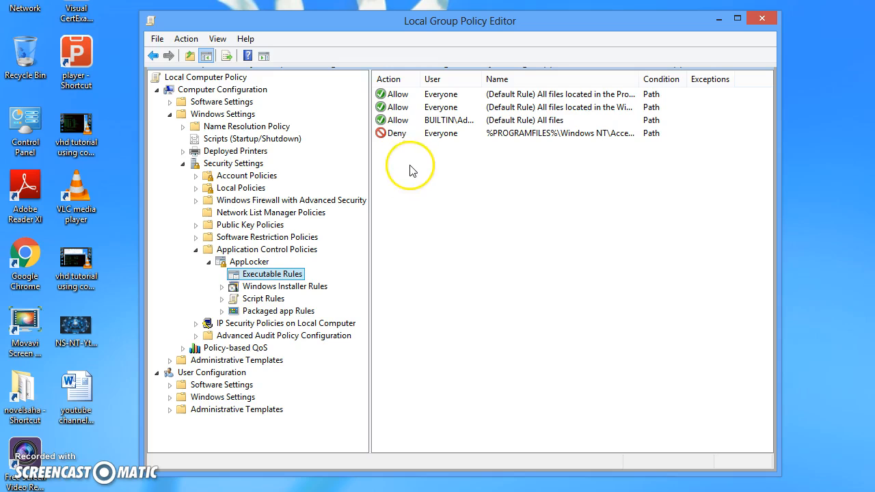
pyautogui.click(409, 134)
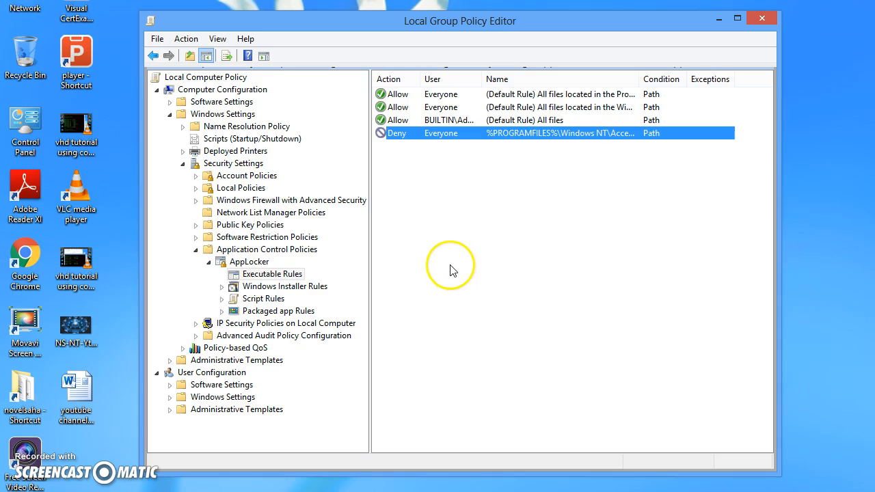
pyautogui.rightClick(288, 275)
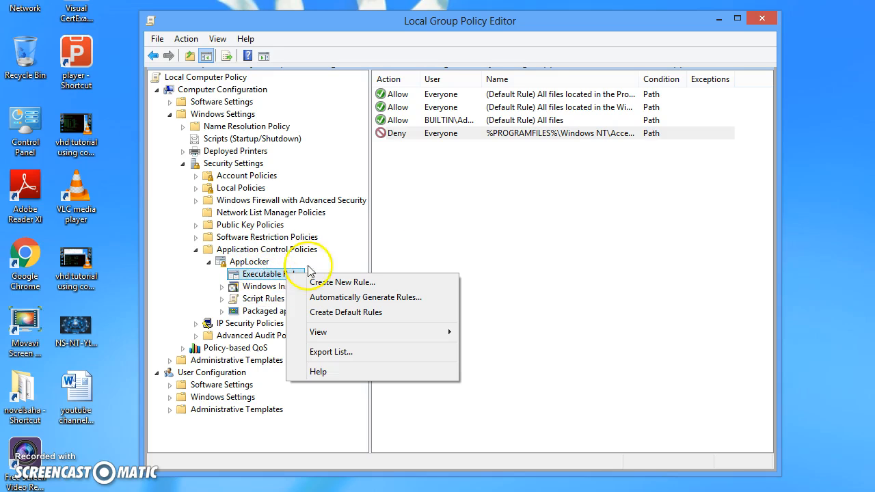
pyautogui.click(438, 134)
# Step: Configure AppLocker's executable rules enforcement as Enforce rules, apply it, and close the policy editor
pyautogui.click(246, 262)
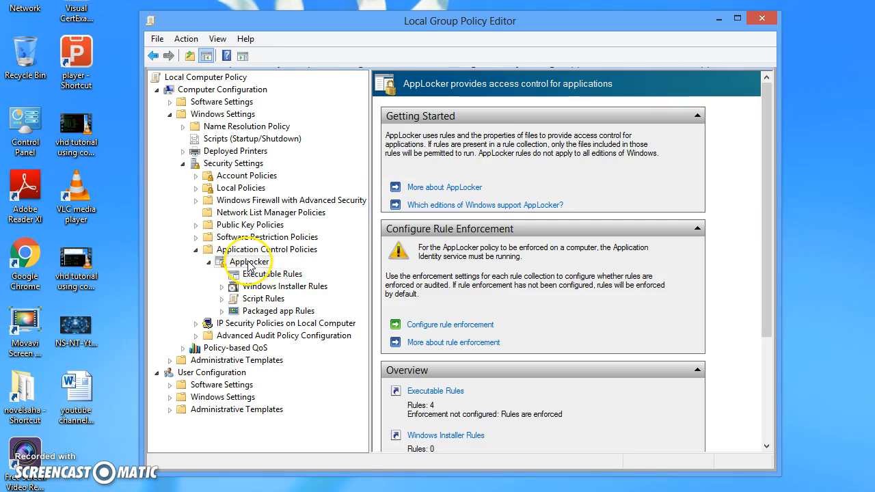
pyautogui.rightClick(247, 263)
pyautogui.click(286, 339)
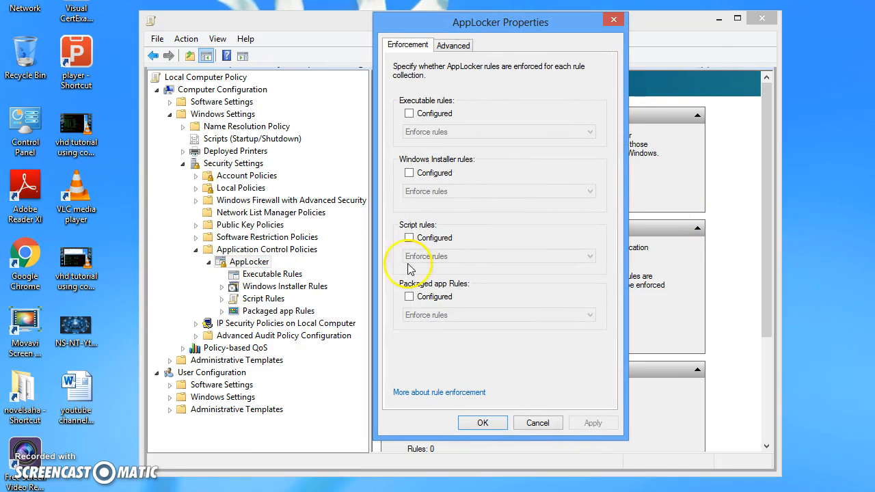
pyautogui.moveTo(507, 25); pyautogui.dragTo(540, 43)
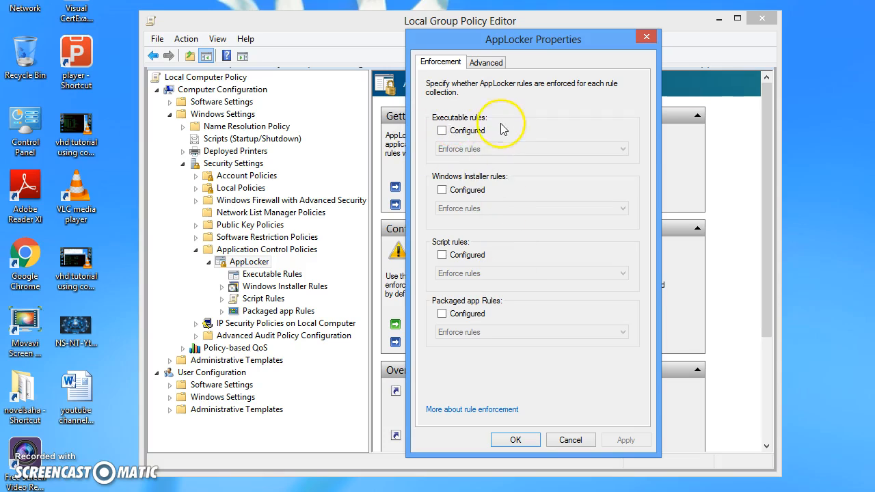
pyautogui.click(442, 132)
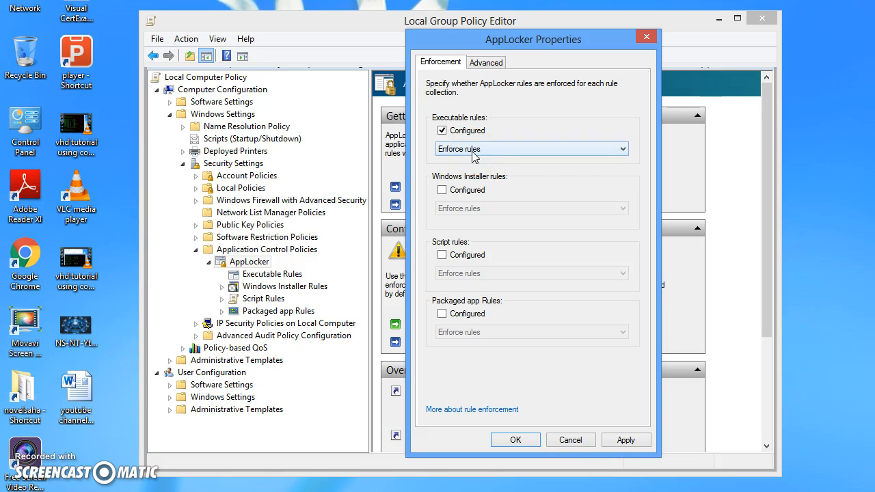
pyautogui.click(627, 441)
pyautogui.click(515, 440)
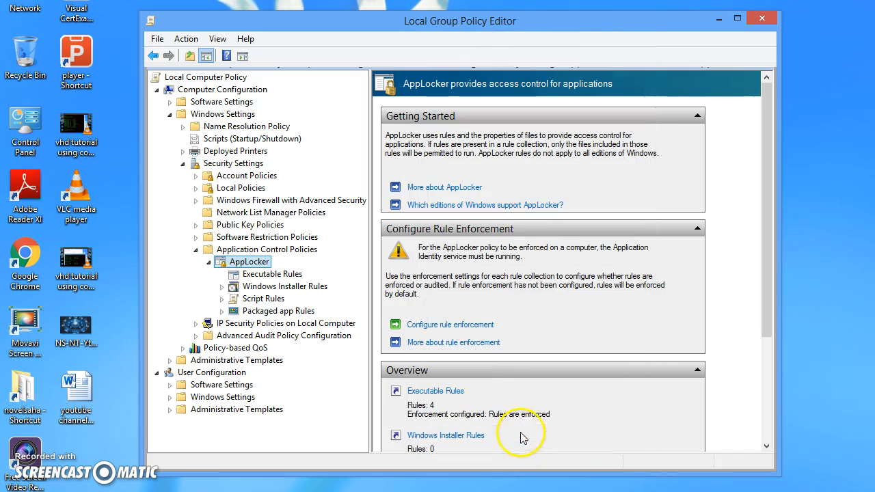
pyautogui.click(762, 18)
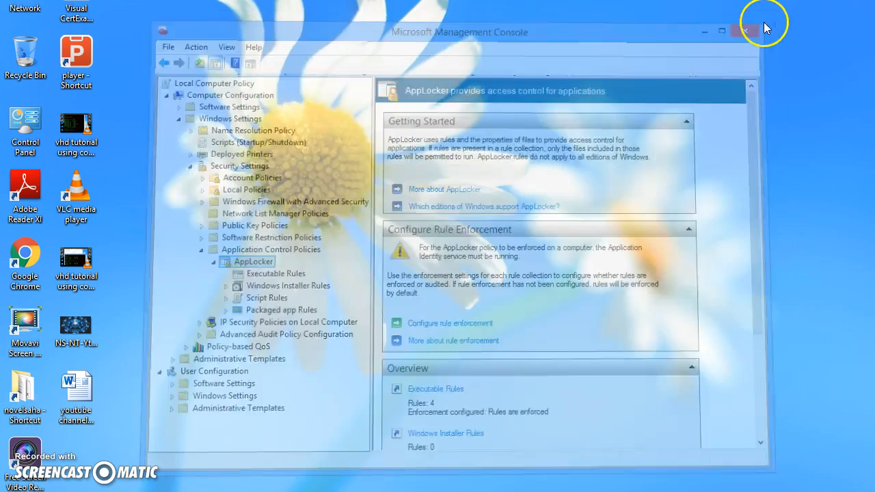